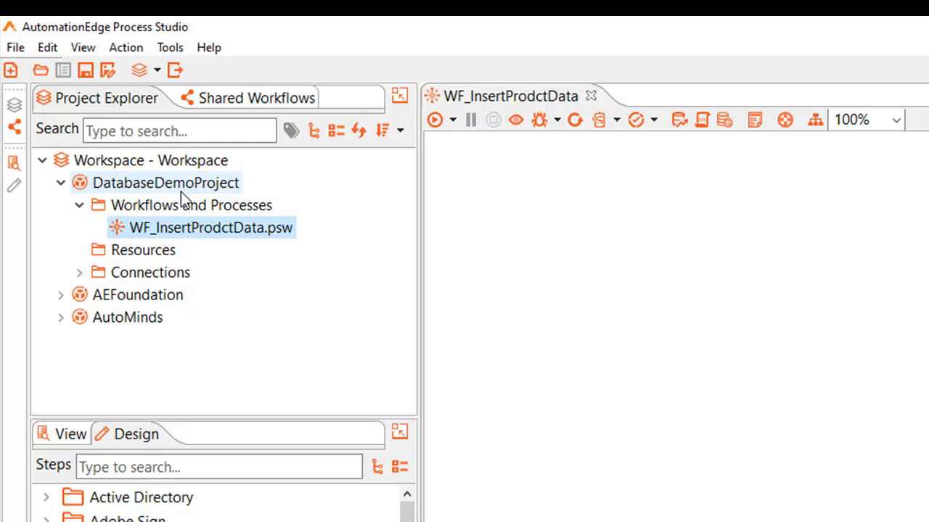
Step: Add a Microsoft Excel Input step to the WF_InsertProdctData workflow and name it INF_ProductData
{"action": "left_click", "coordinate": [212, 465]}
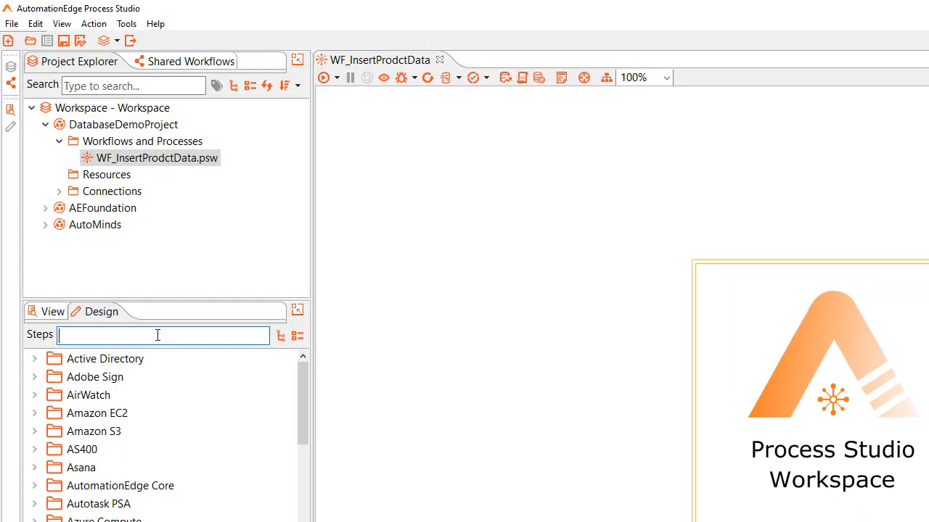
{"action": "type", "text": "excel"}
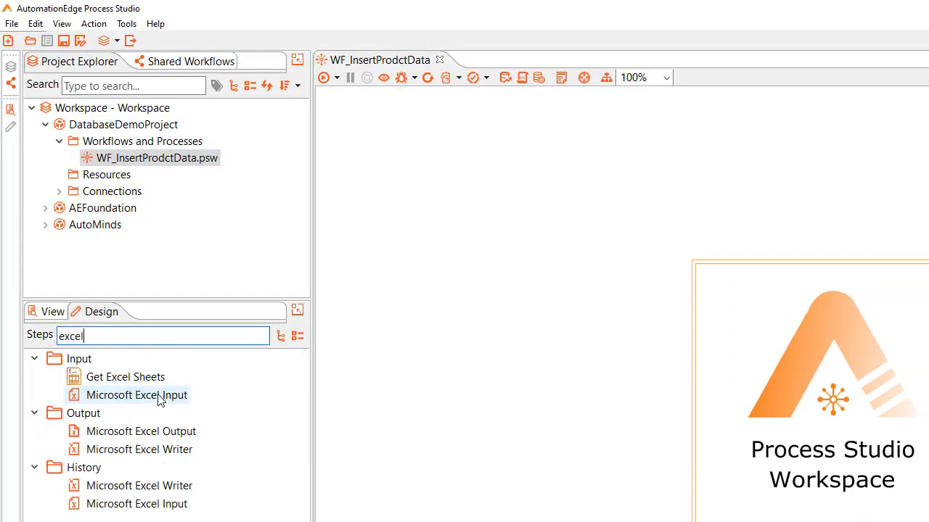
{"action": "double_click", "coordinate": [159, 396]}
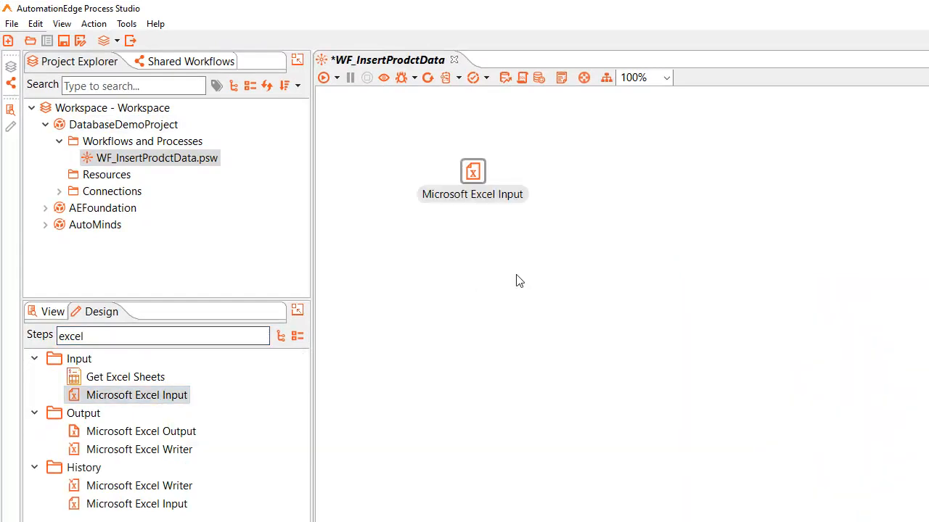
{"action": "double_click", "coordinate": [481, 172]}
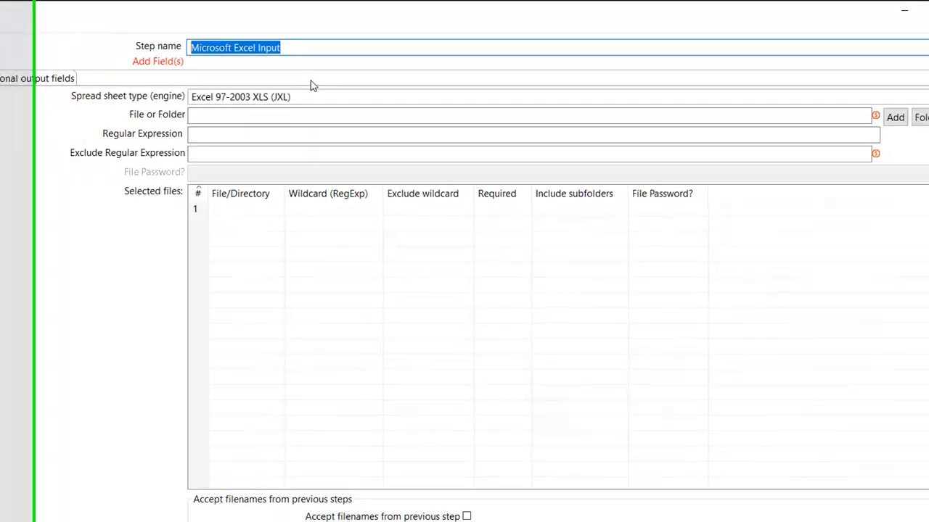
{"action": "type", "text": "INF_ProductData"}
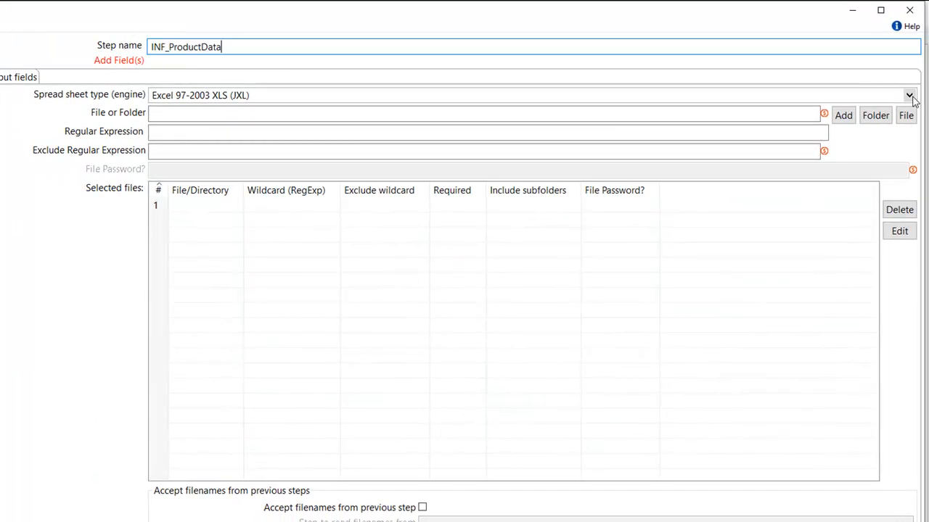
Step: Set the spreadsheet type to Excel 2007 XLSX (Apache POI) and add ProductDetails1.xlsx from the project's Input folder to the selected files
{"action": "left_click", "coordinate": [909, 96]}
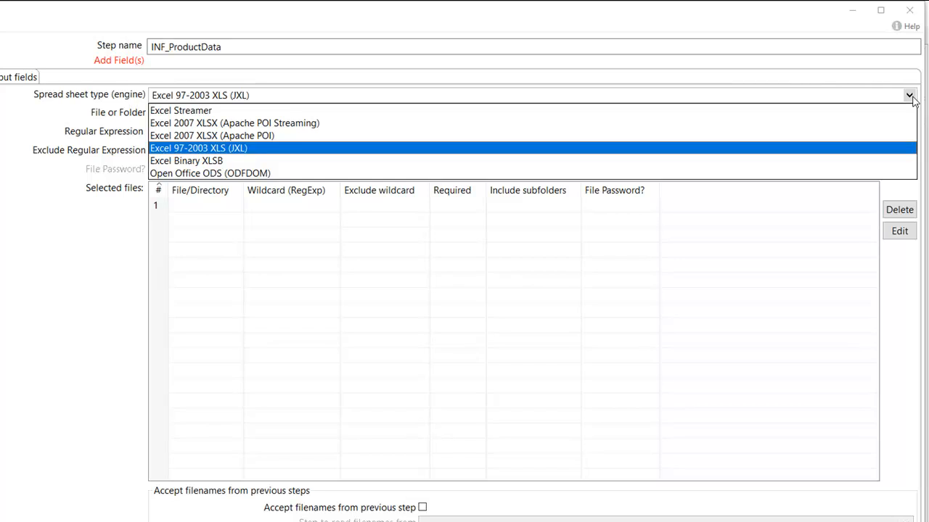
{"action": "key", "text": "Up"}
{"action": "key", "text": "Return"}
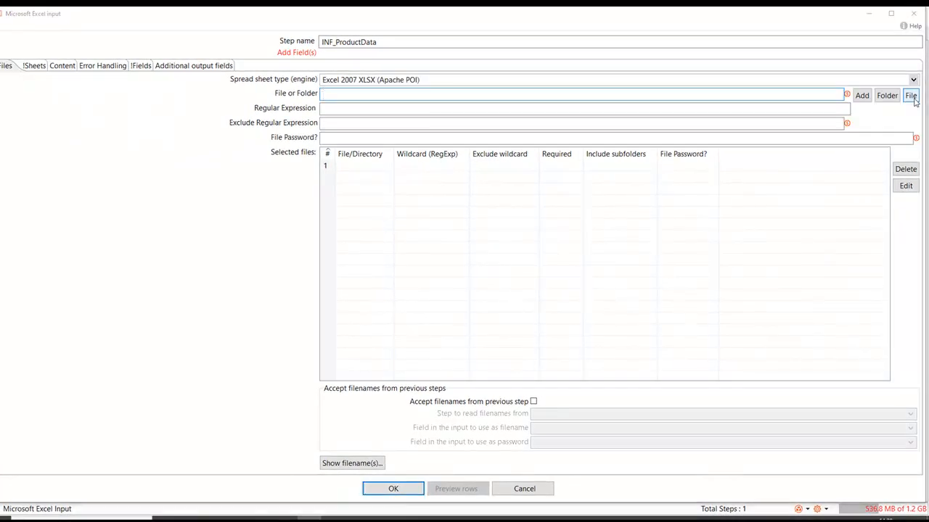
{"action": "left_click", "coordinate": [910, 96]}
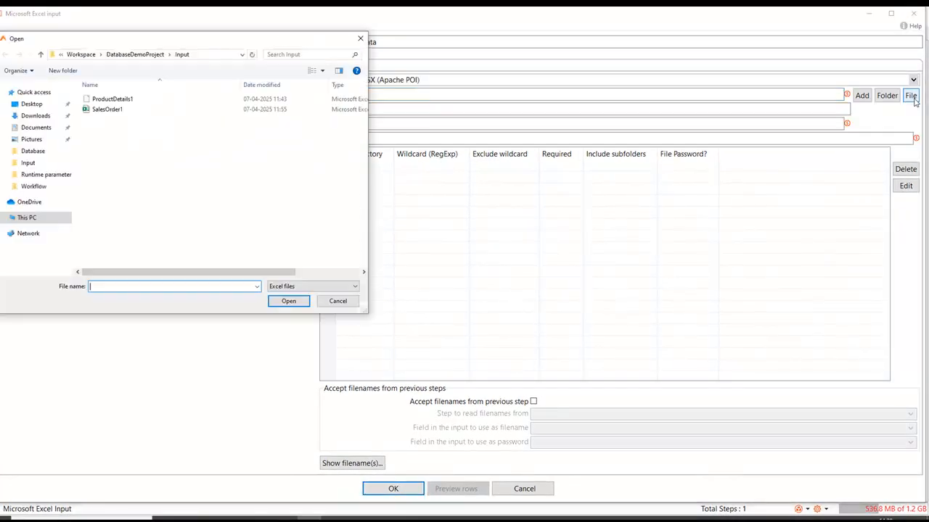
{"action": "double_click", "coordinate": [112, 98]}
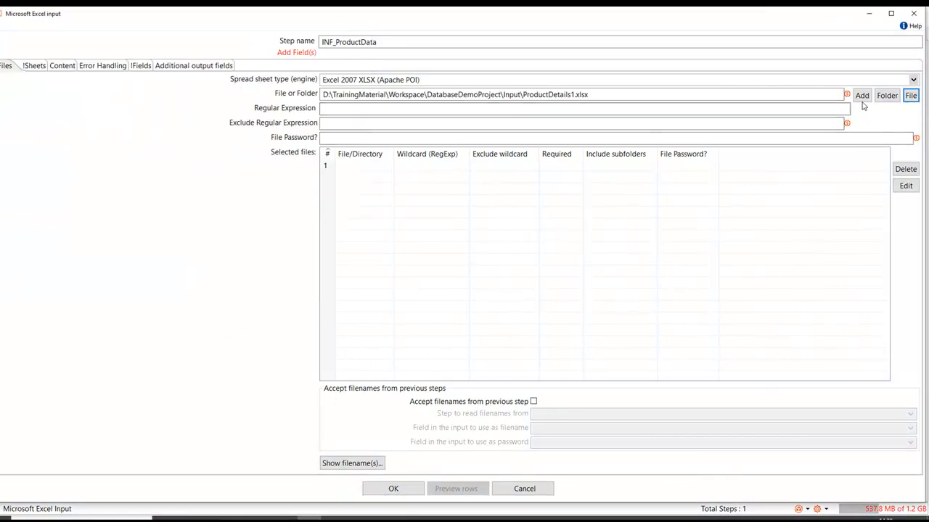
{"action": "left_click", "coordinate": [862, 98]}
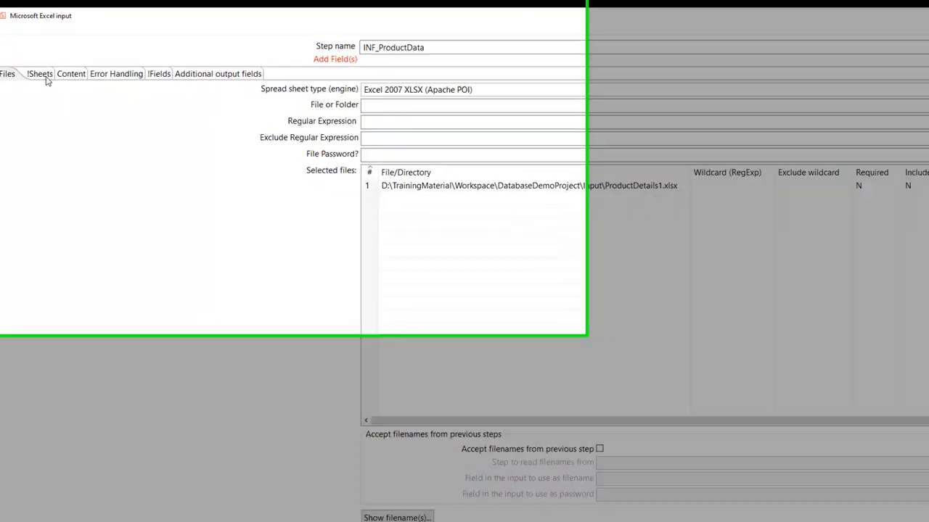
Step: Retrieve the sheet names and the header-row fields from the product workbook, and accept the Excel input settings
{"action": "left_click", "coordinate": [36, 68]}
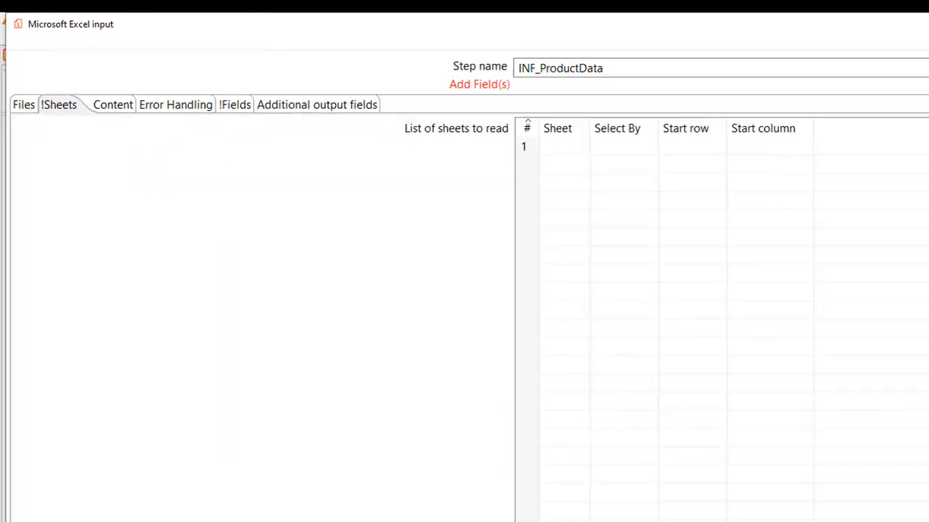
{"action": "left_click", "coordinate": [364, 462]}
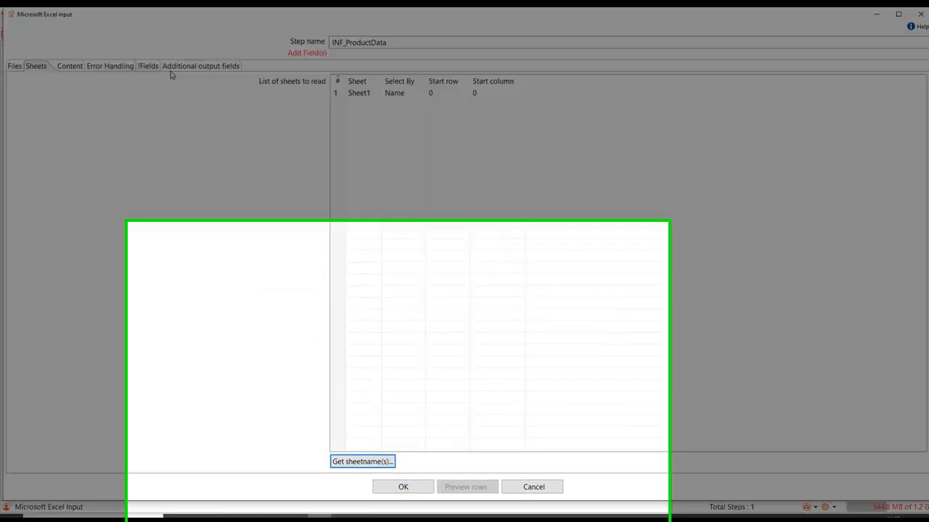
{"action": "left_click", "coordinate": [148, 67]}
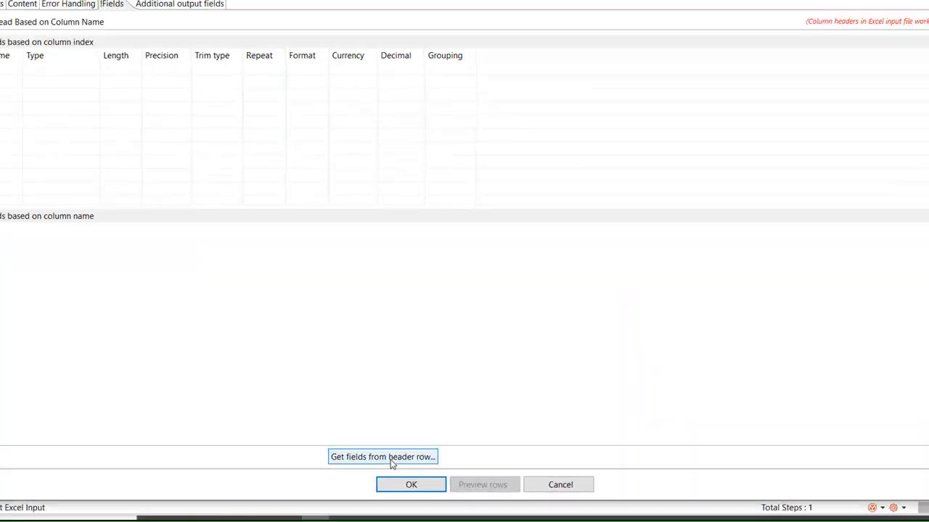
{"action": "left_click", "coordinate": [392, 465]}
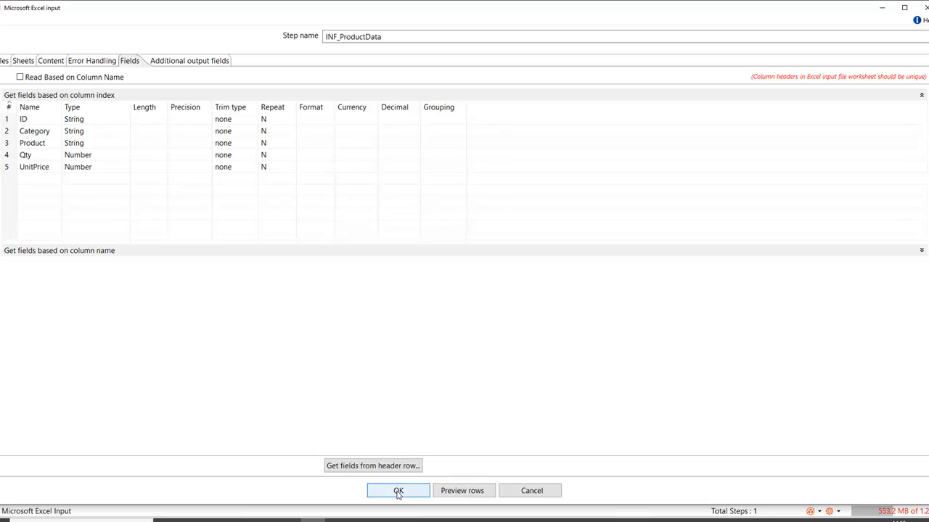
{"action": "left_click", "coordinate": [398, 491]}
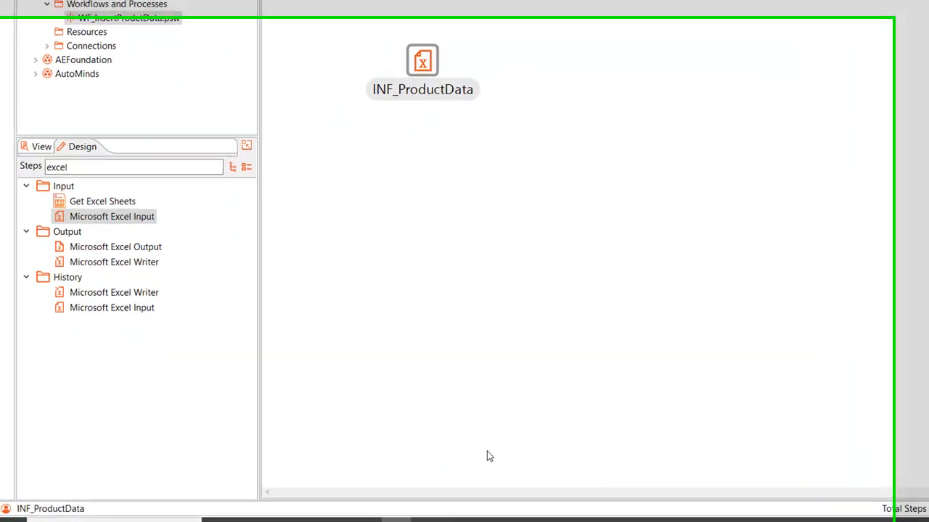
Step: Add a Table output step beside INF_ProductData and connect INF_ProductData to it with a hop
{"action": "type", "text": "table"}
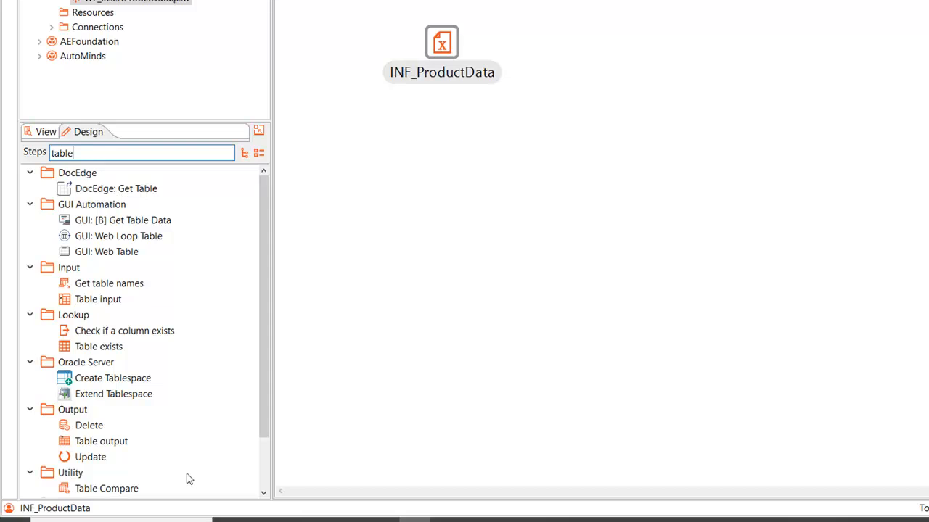
{"action": "left_click_drag", "start_coordinate": [116, 444], "coordinate": [563, 48]}
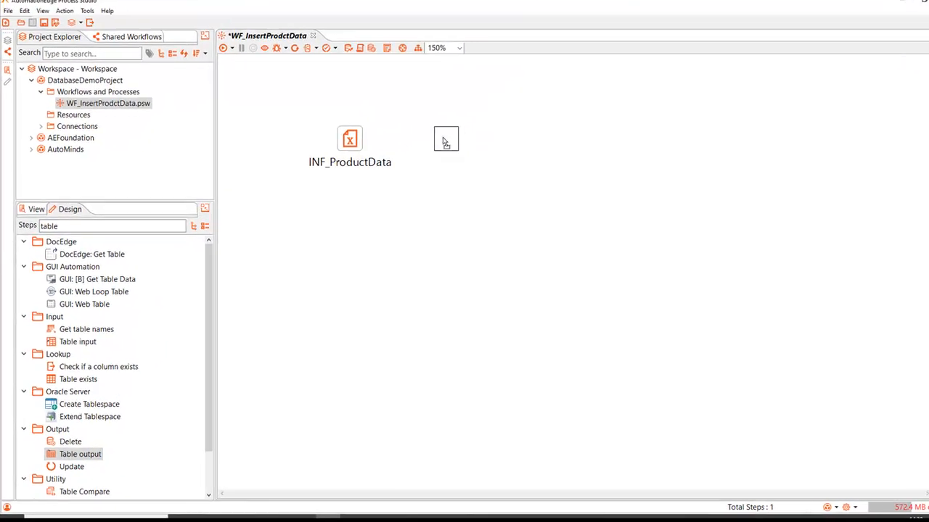
{"action": "left_click_drag", "start_coordinate": [446, 140], "coordinate": [444, 139]}
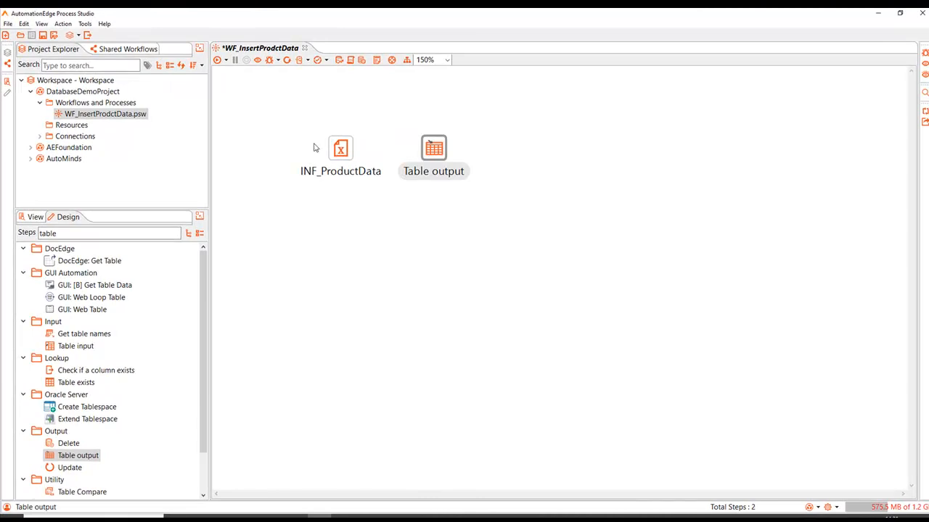
{"action": "mouse_move", "coordinate": [347, 159]}
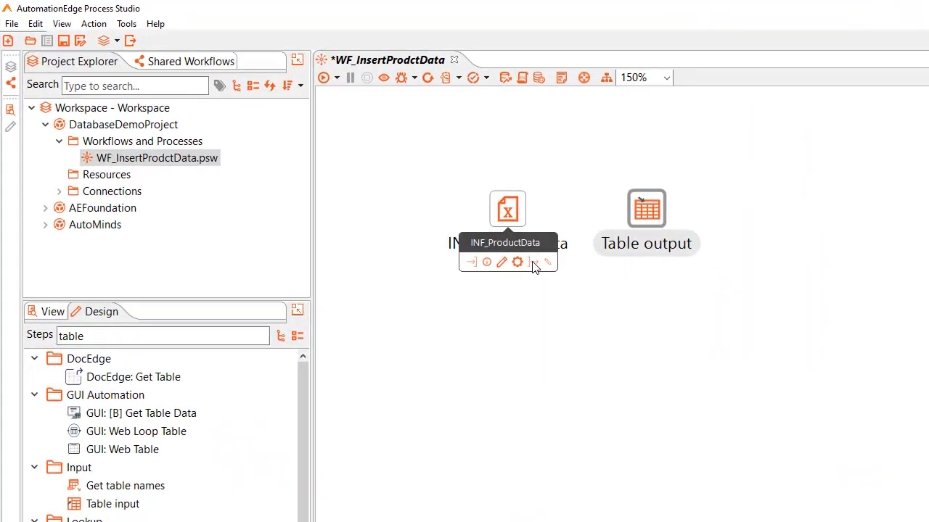
{"action": "left_click_drag", "start_coordinate": [357, 183], "coordinate": [436, 158]}
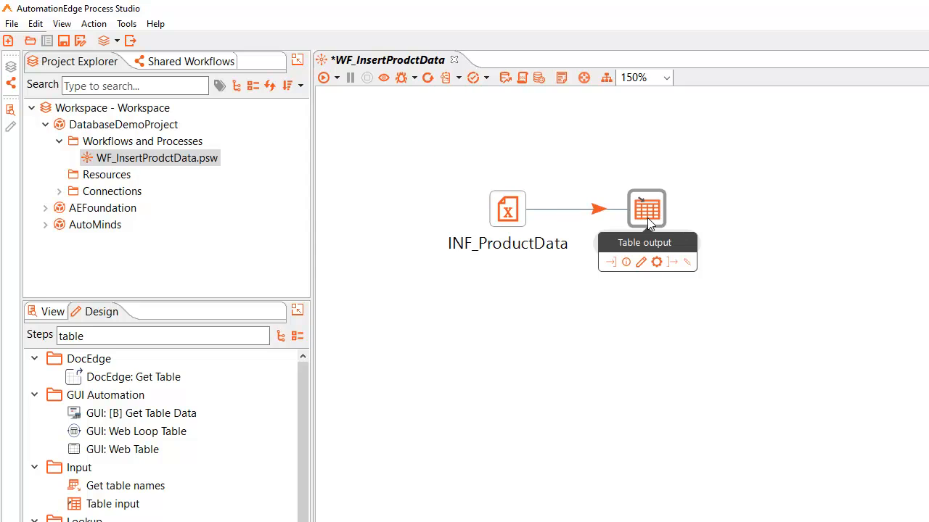
Step: Name the Table output step OTF_ProductData and create a new PostgreSQL database connection called connect for it
{"action": "double_click", "coordinate": [648, 214]}
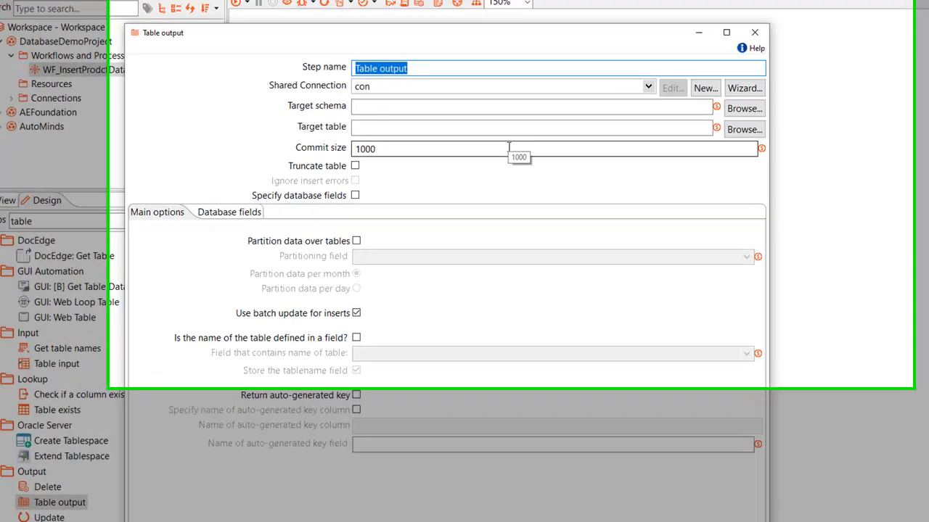
{"action": "type", "text": "OTF_ProductData"}
{"action": "left_click", "coordinate": [655, 61]}
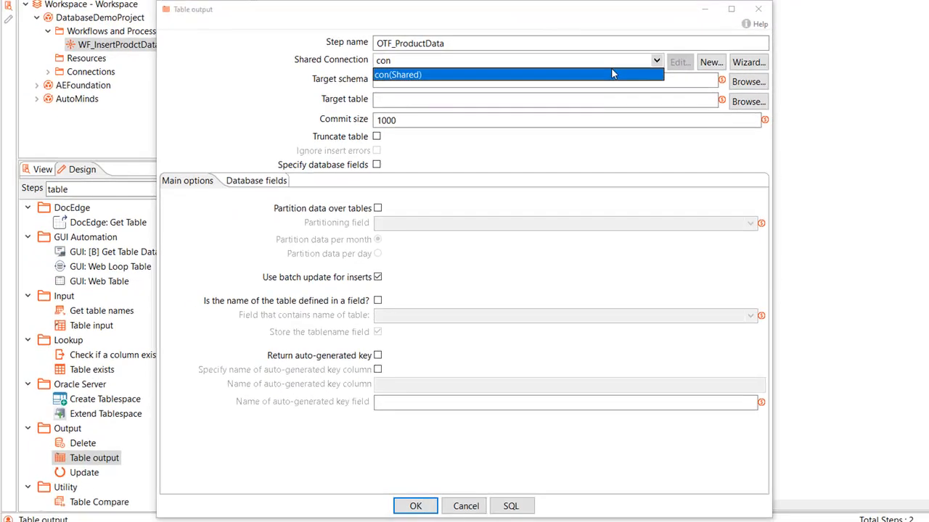
{"action": "left_click", "coordinate": [711, 63]}
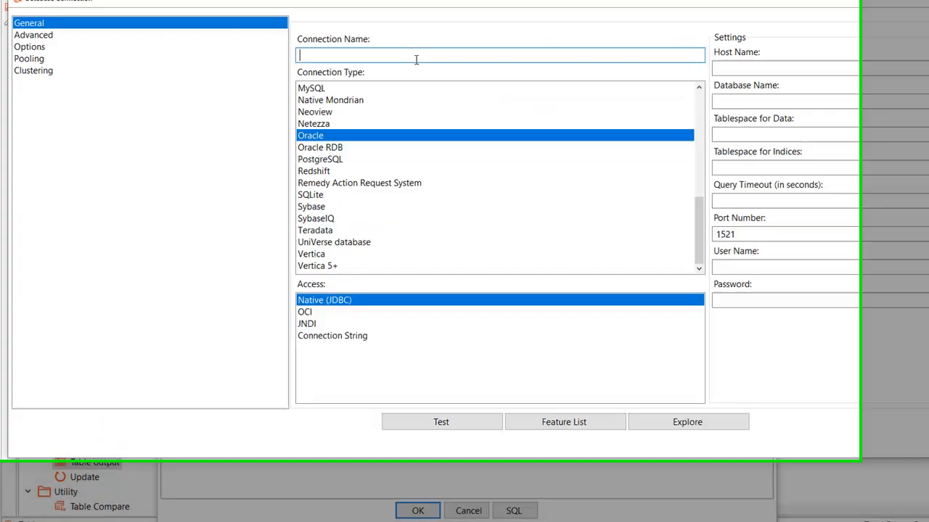
{"action": "type", "text": "connect"}
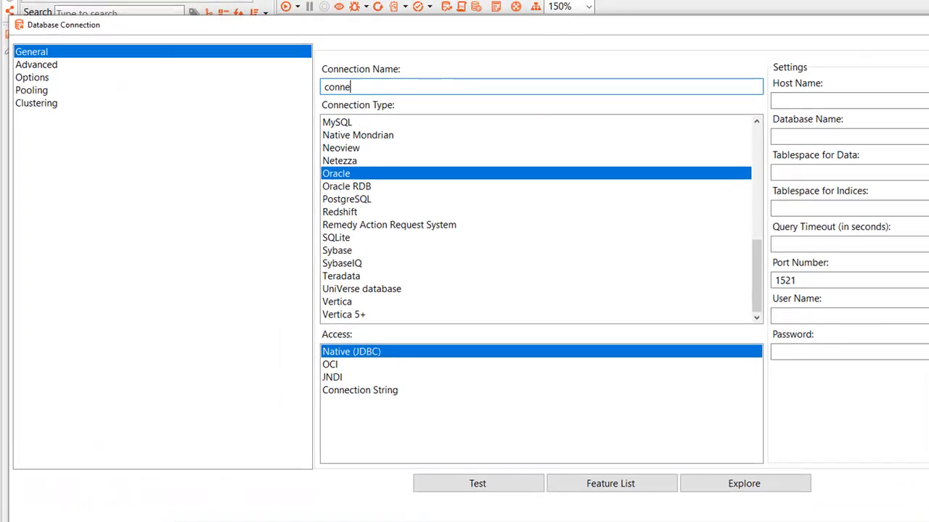
{"action": "left_click", "coordinate": [342, 200]}
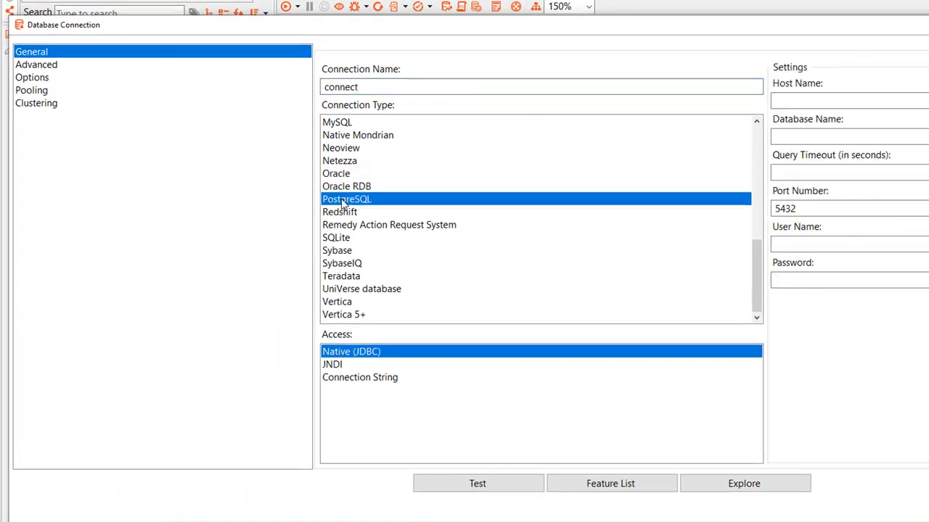
Step: Set the connection's host name to localhost, database name to SwiftMart and query timeout to 200 seconds
{"action": "left_click", "coordinate": [856, 101]}
{"action": "type", "text": "localhost"}
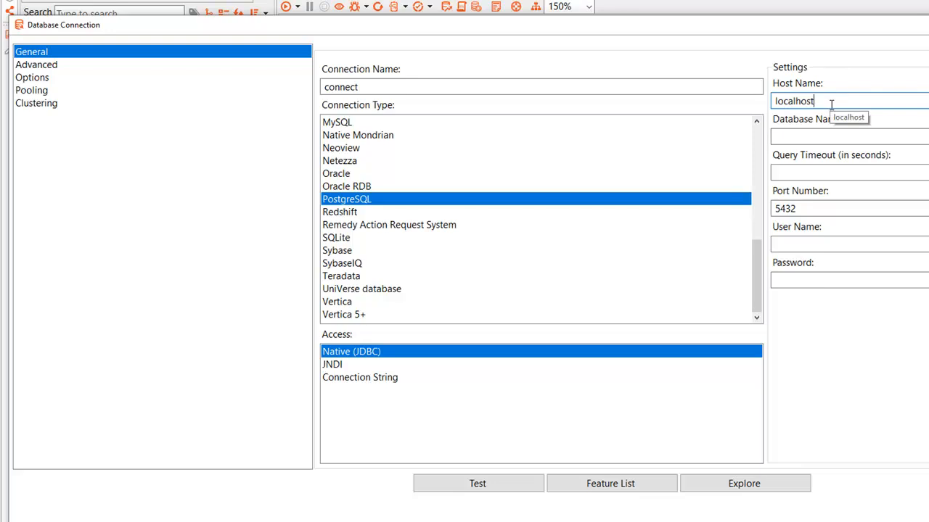
{"action": "left_click", "coordinate": [809, 139]}
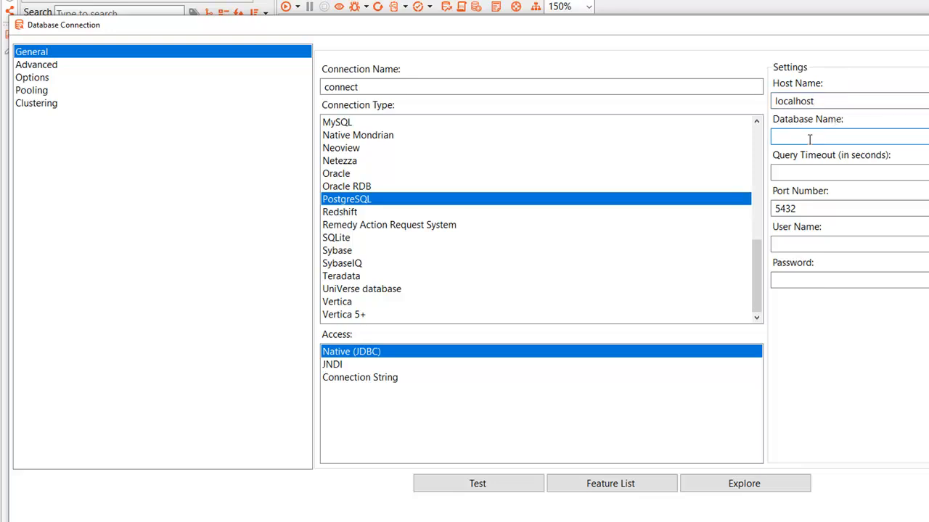
{"action": "type", "text": "SwiftMart"}
{"action": "left_click", "coordinate": [806, 172]}
{"action": "type", "text": "200"}
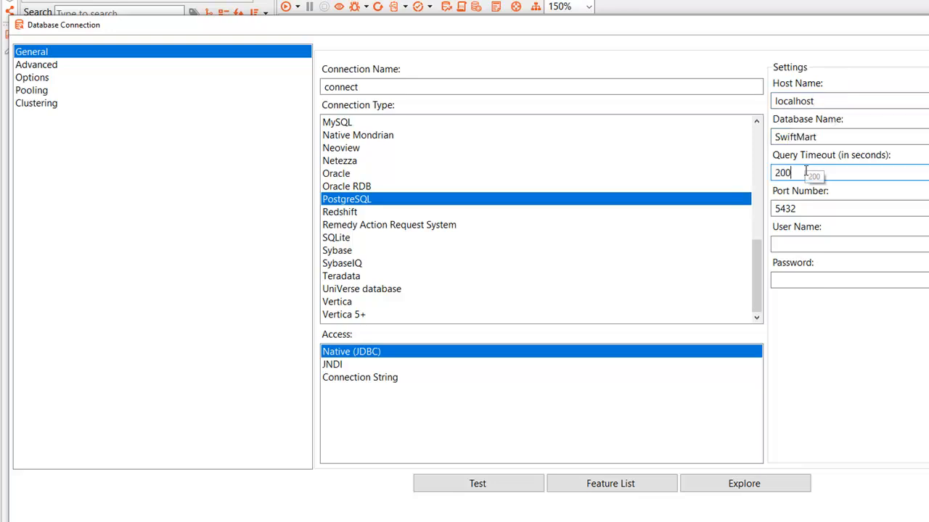
Step: Enter postgres as the connection's user name, fill in the database password and test the connection
{"action": "left_click", "coordinate": [797, 246]}
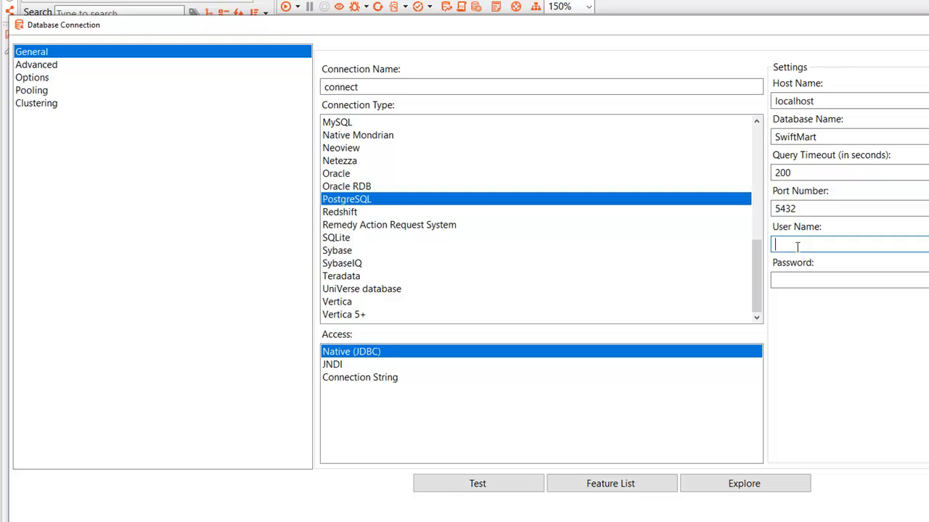
{"action": "type", "text": "postgres"}
{"action": "key", "text": "Tab"}
{"action": "type", "text": "postgres"}
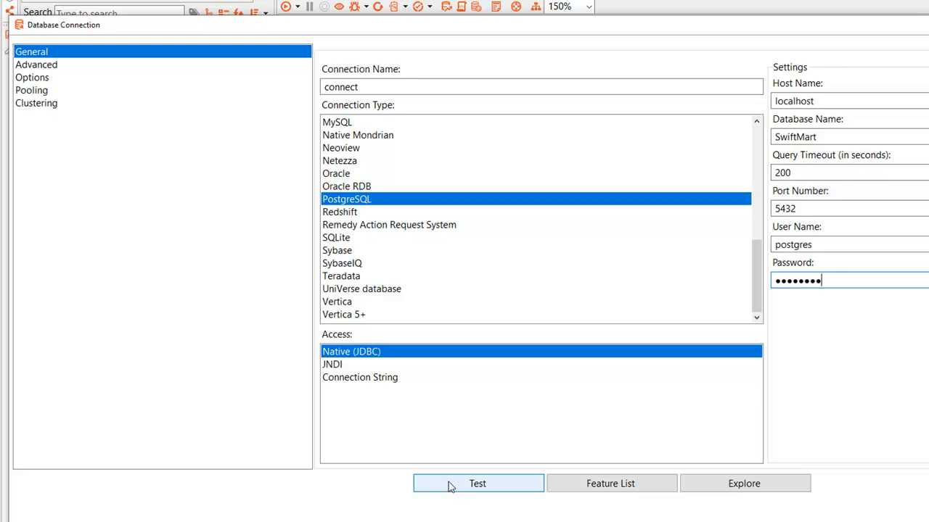
{"action": "left_click", "coordinate": [450, 486]}
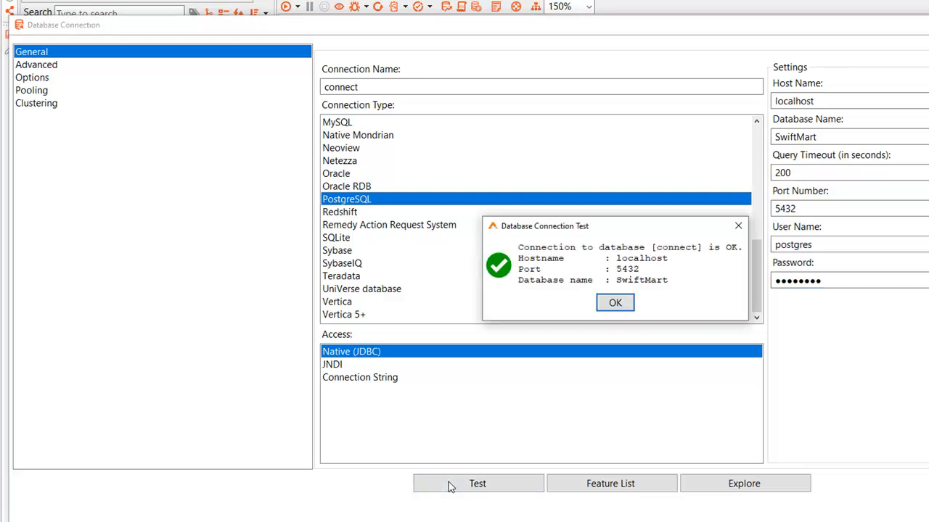
{"action": "left_click", "coordinate": [625, 307]}
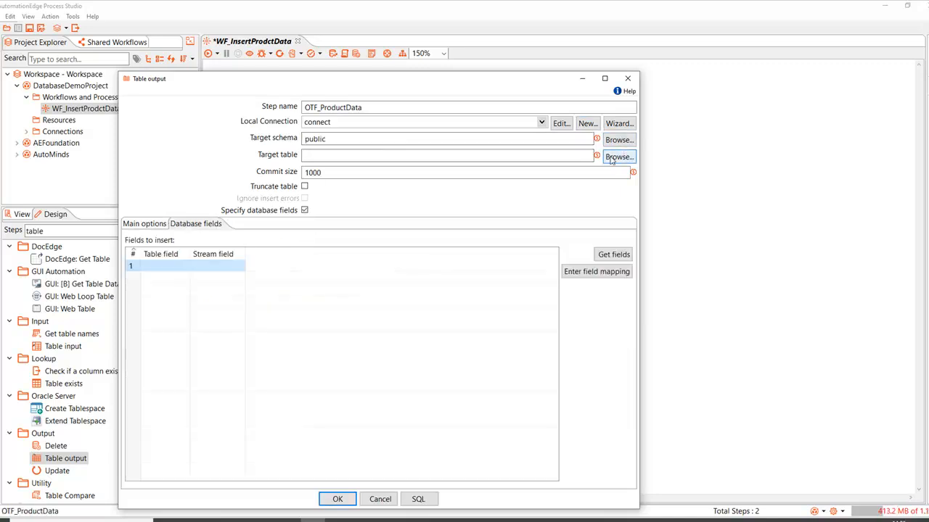
Step: Choose product as the target table, then enable Specify database fields and retrieve the fields to insert, accepting the table output settings
{"action": "left_click", "coordinate": [619, 158]}
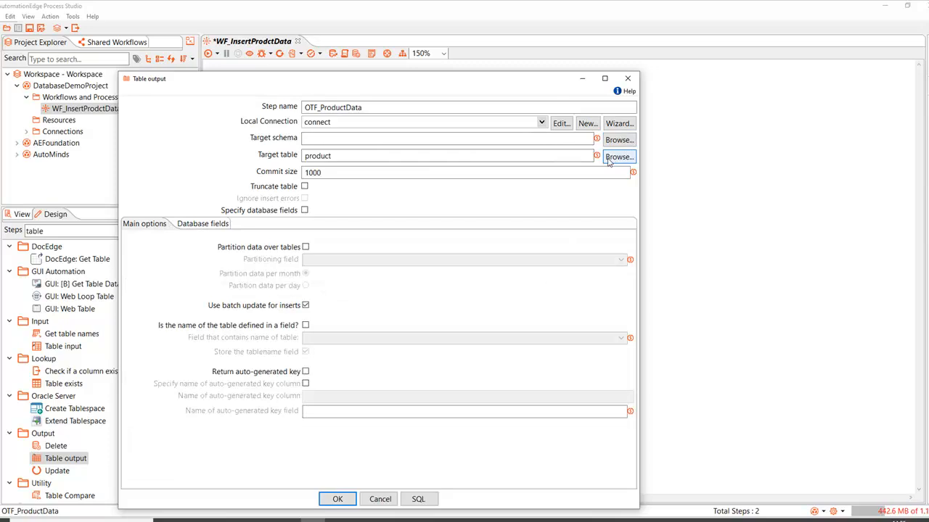
{"action": "left_click", "coordinate": [618, 157]}
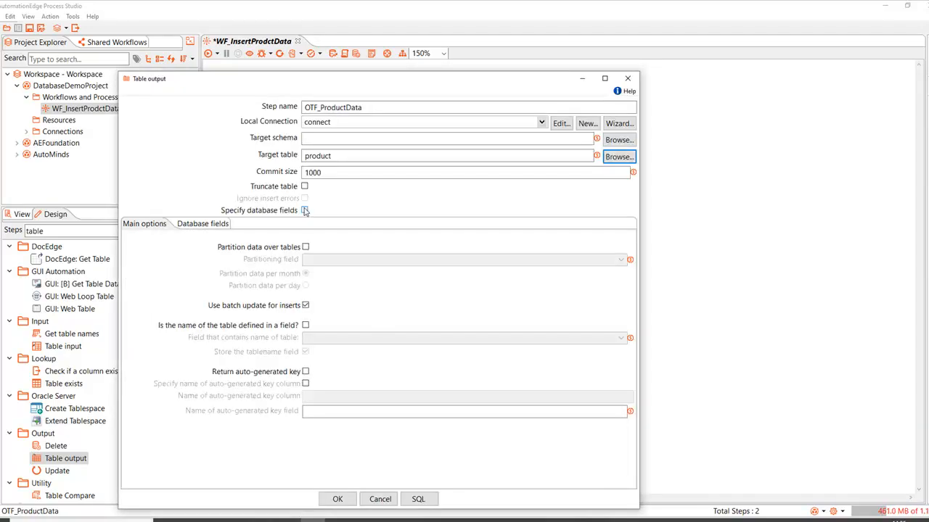
{"action": "left_click", "coordinate": [304, 210]}
{"action": "left_click", "coordinate": [198, 228]}
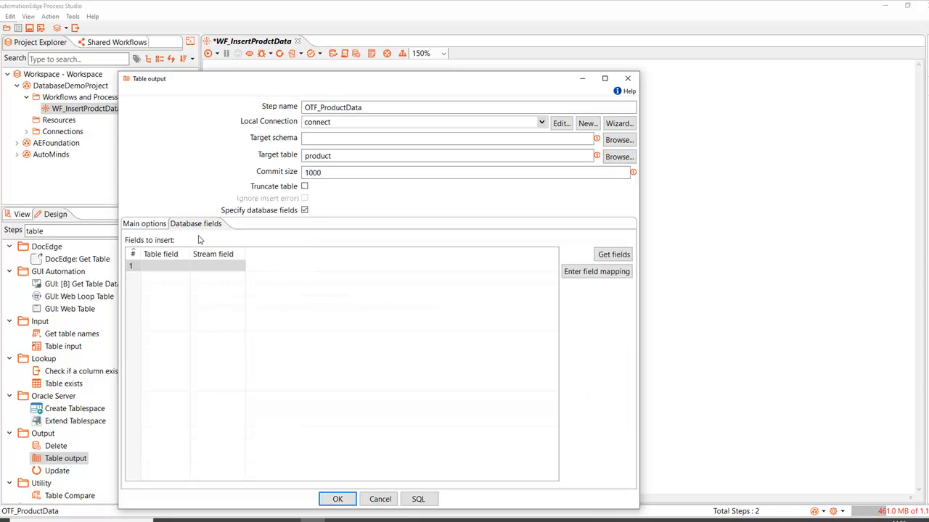
{"action": "left_click", "coordinate": [613, 258]}
{"action": "left_click", "coordinate": [337, 499]}
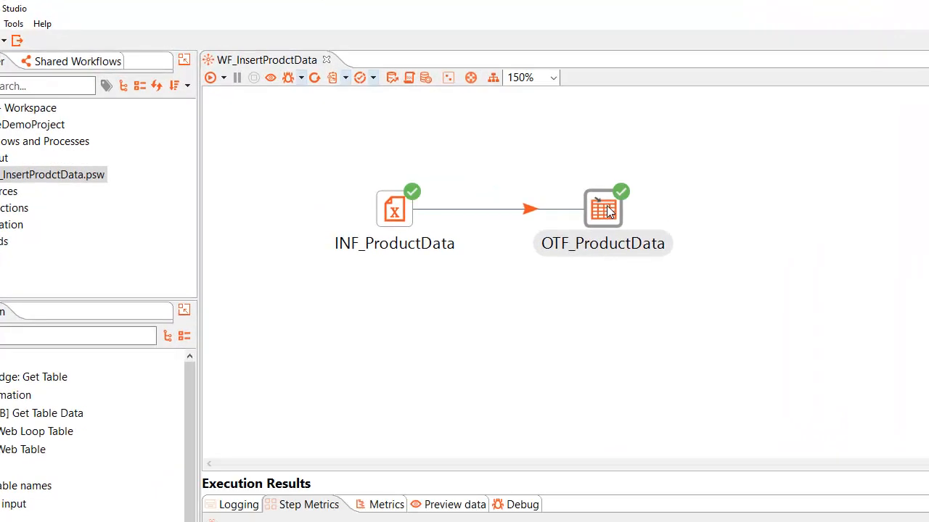
{"action": "mouse_move", "coordinate": [482, 145]}
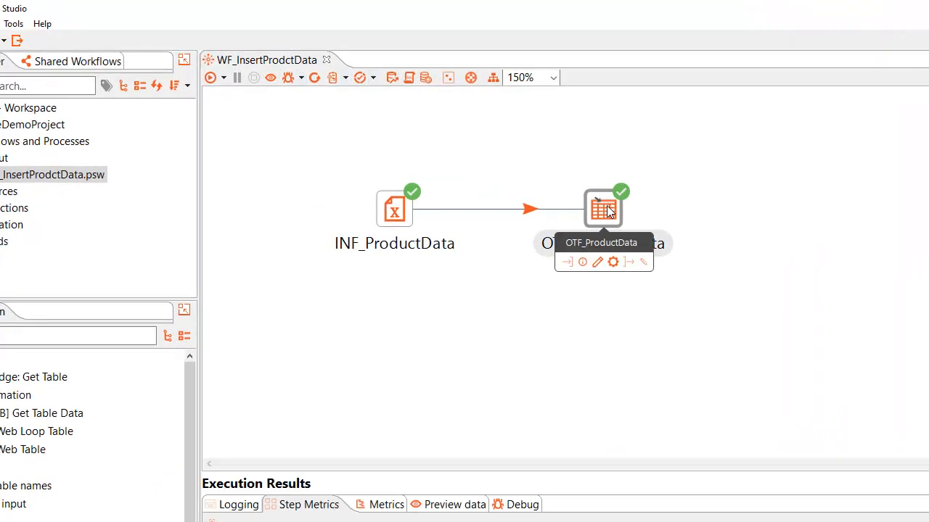
Step: Switch to pgAdmin 4, view all rows of the SwiftMart product table, and return to AutomationEdge Process Studio
{"action": "mouse_move", "coordinate": [389, 517]}
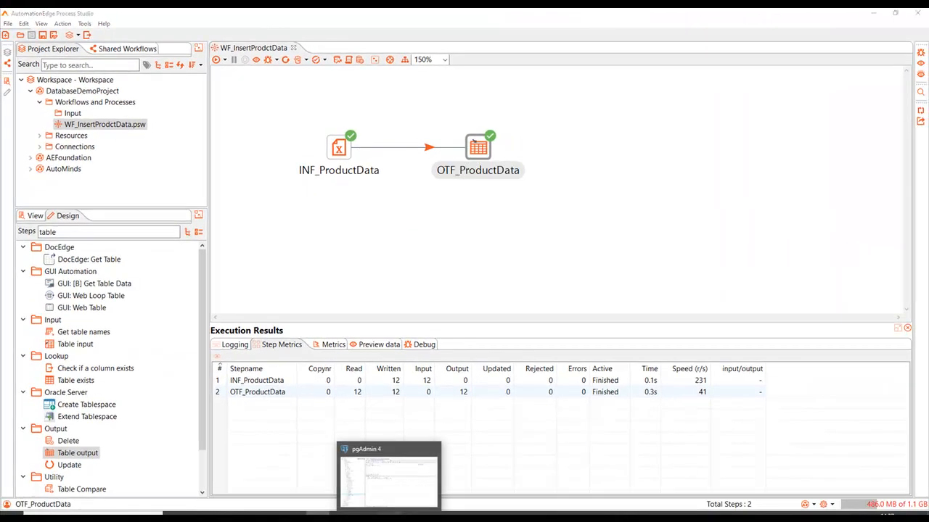
{"action": "left_click", "coordinate": [389, 475]}
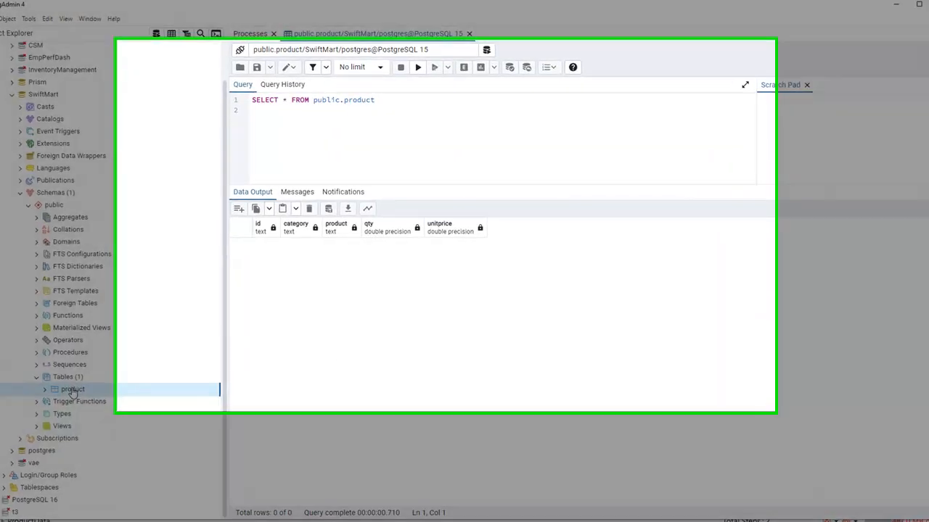
{"action": "right_click", "coordinate": [76, 384]}
{"action": "left_click", "coordinate": [189, 324]}
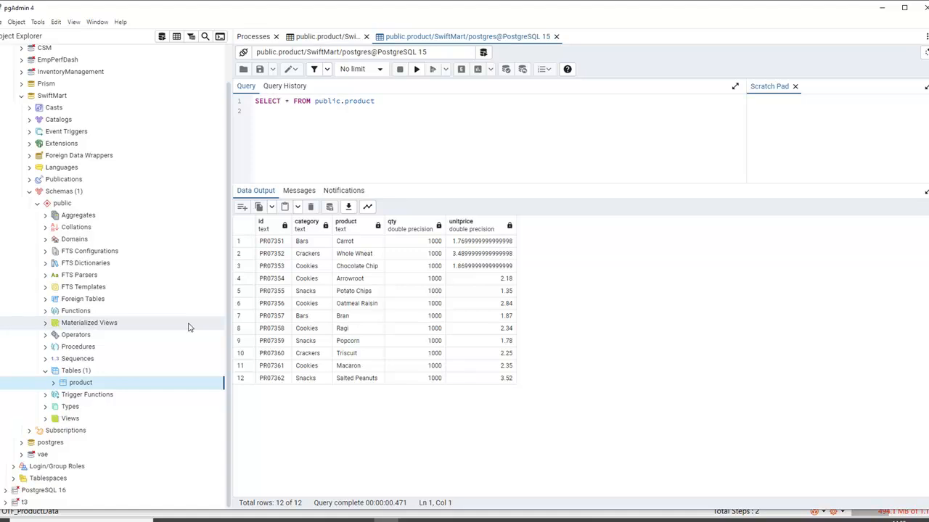
{"action": "left_click", "coordinate": [312, 520]}
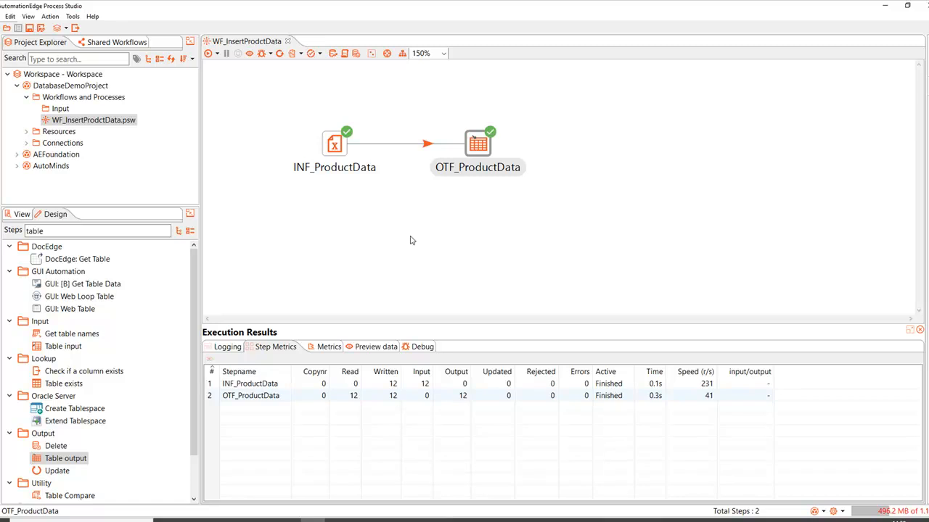
Step: Add a Table input step to the canvas below the Excel input step and name it INF_ProductData2
{"action": "key", "text": "Delete"}
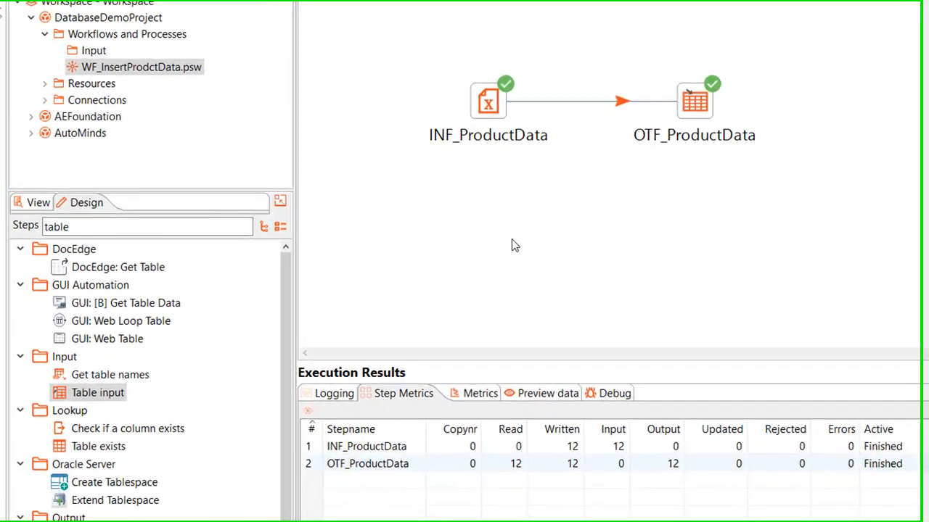
{"action": "left_click", "coordinate": [100, 398]}
{"action": "left_click_drag", "start_coordinate": [99, 398], "coordinate": [394, 234]}
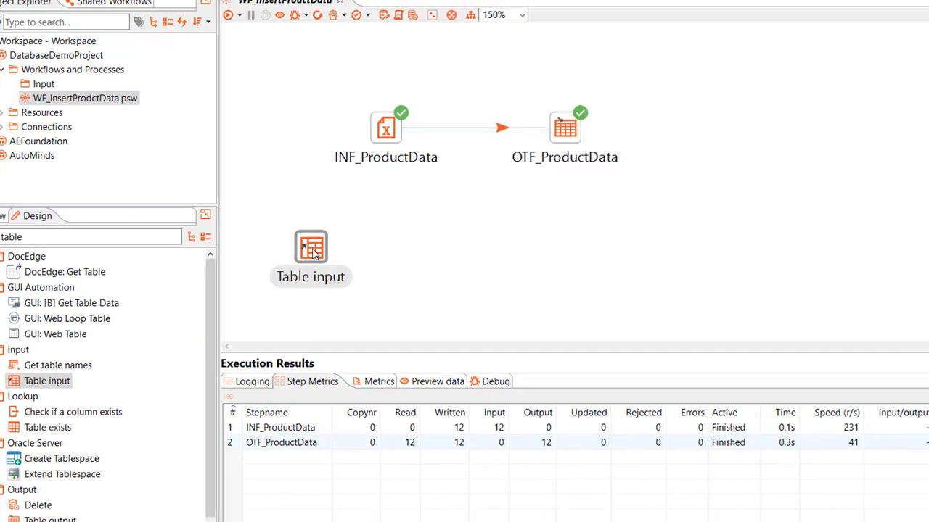
{"action": "mouse_move", "coordinate": [314, 251]}
{"action": "double_click", "coordinate": [313, 252]}
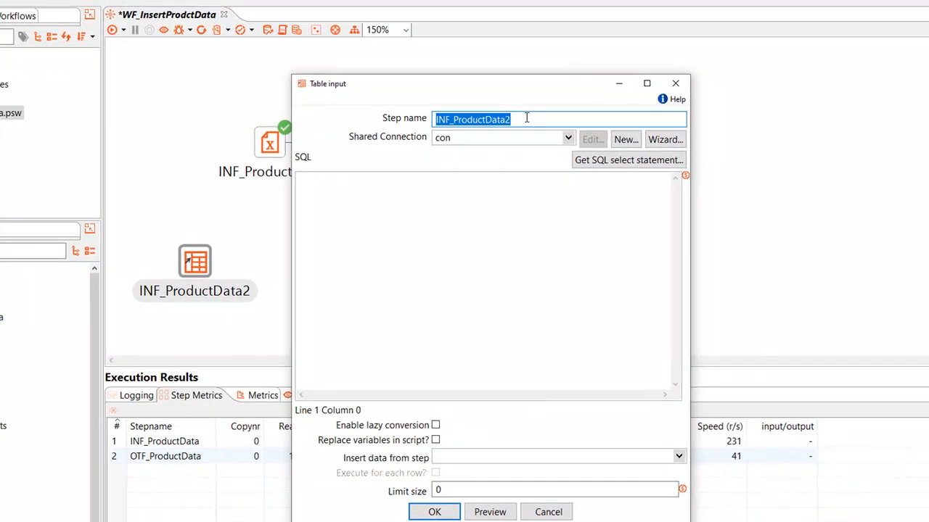
{"action": "left_click", "coordinate": [643, 104]}
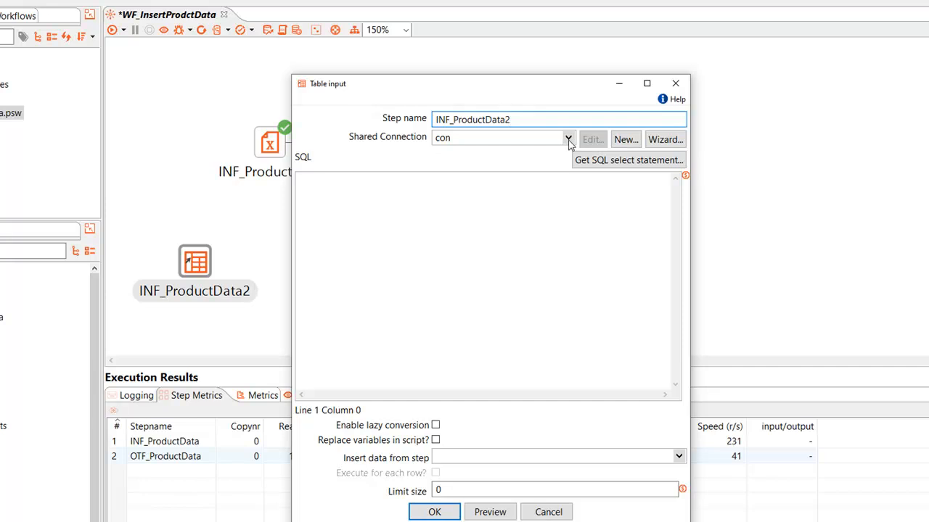
Step: Select con as the shared connection and generate an SQL select statement for the product table, including its field names
{"action": "left_click", "coordinate": [567, 138]}
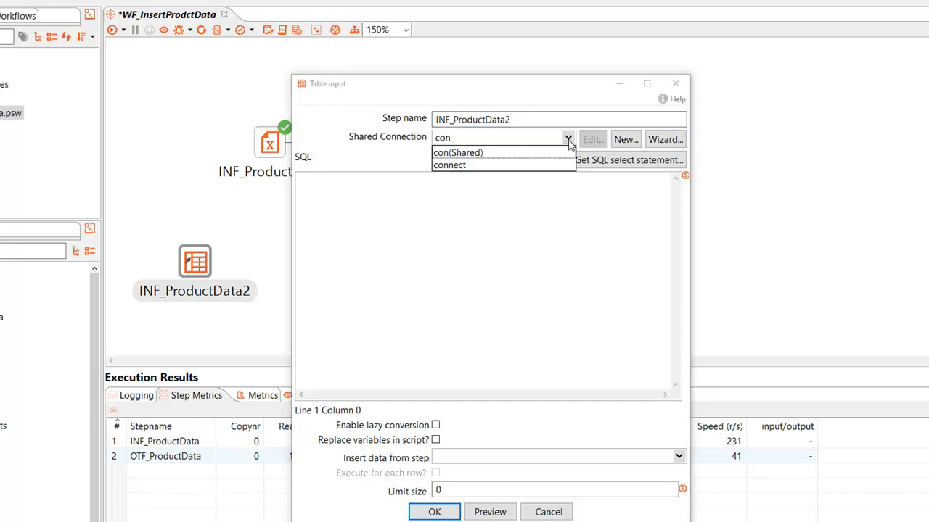
{"action": "left_click", "coordinate": [467, 153]}
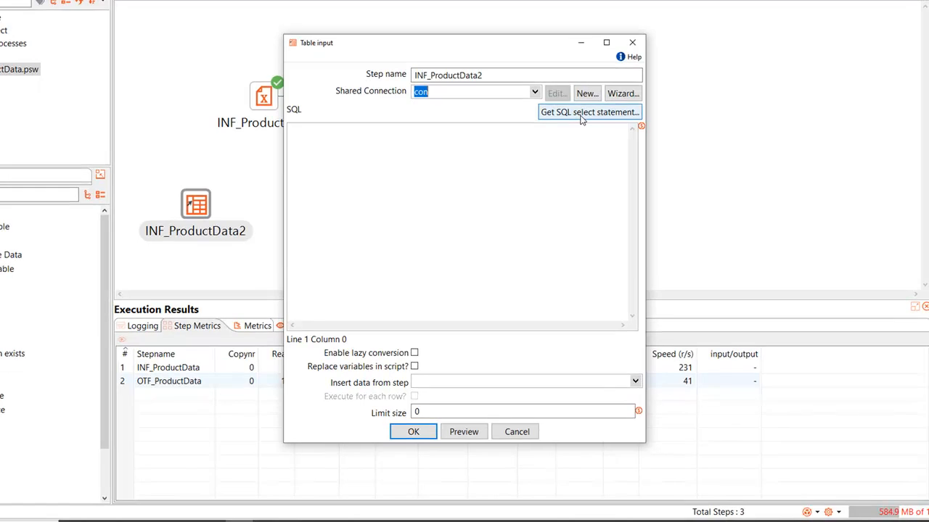
{"action": "left_click", "coordinate": [581, 112]}
{"action": "left_click", "coordinate": [85, 88]}
{"action": "left_click", "coordinate": [125, 101]}
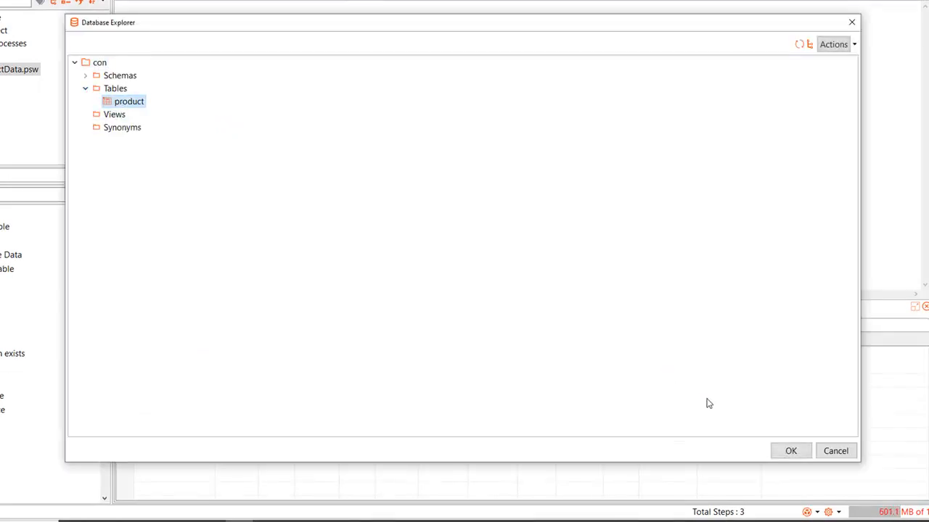
{"action": "left_click", "coordinate": [789, 453]}
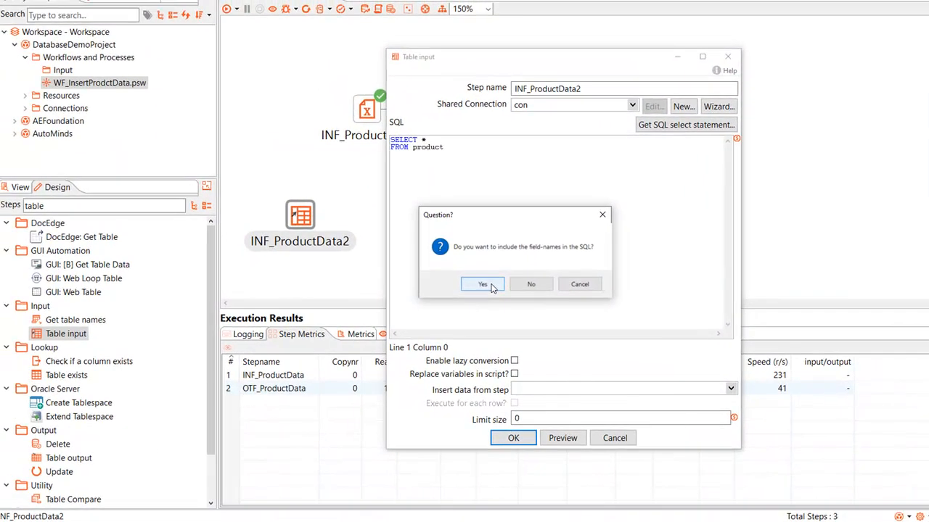
{"action": "left_click", "coordinate": [483, 284]}
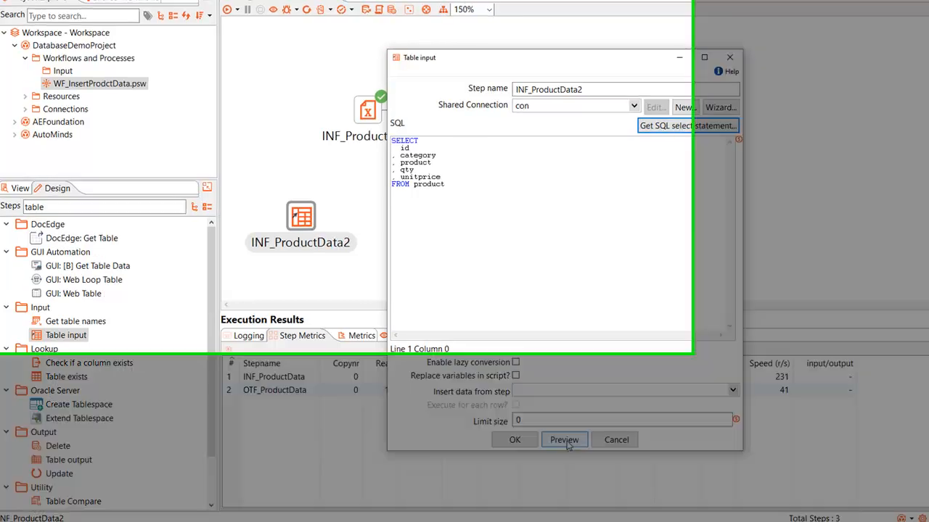
Step: Preview up to 1000 rows of the product query, close the preview, and accept the Table input settings
{"action": "left_click", "coordinate": [563, 439]}
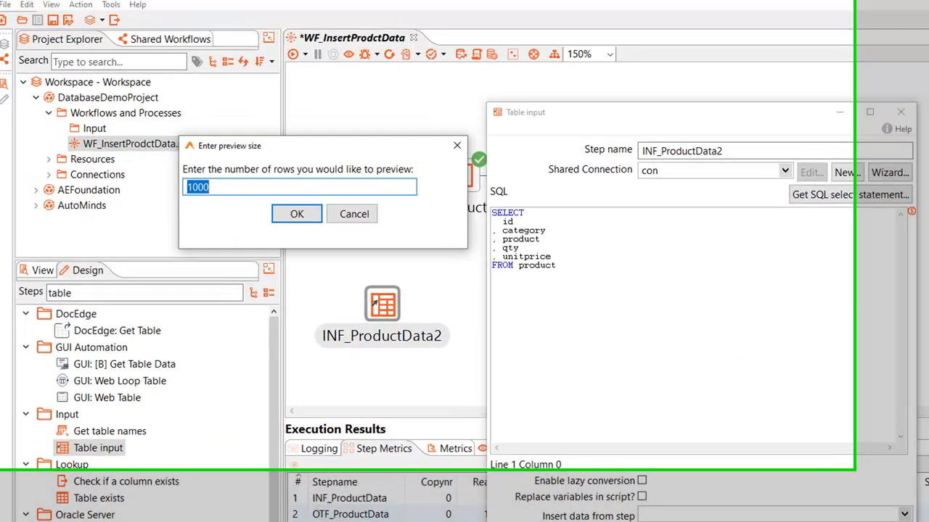
{"action": "key", "text": "Return"}
{"action": "key", "text": "Escape"}
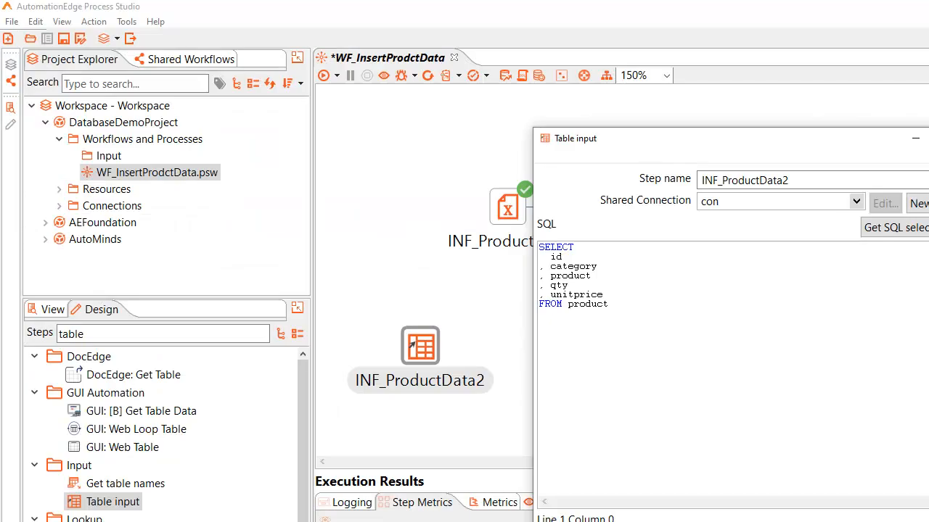
{"action": "left_click", "coordinate": [521, 439]}
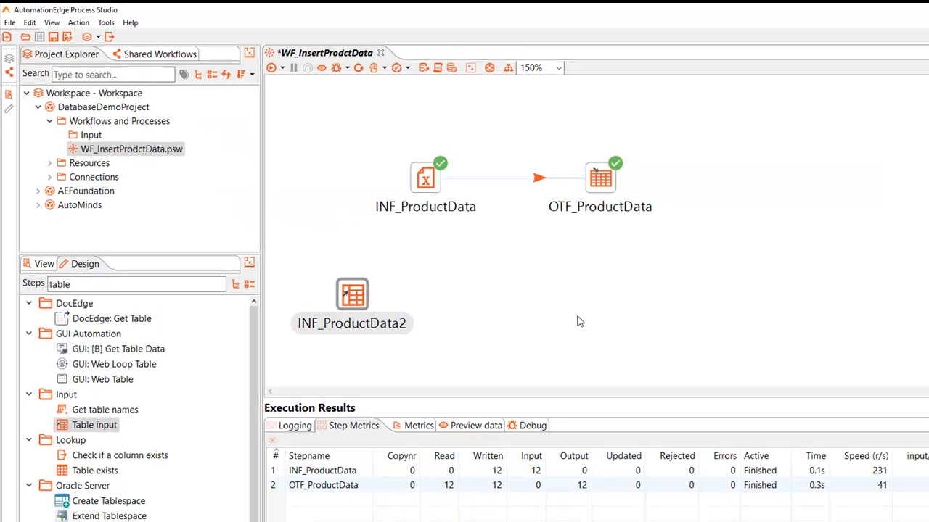